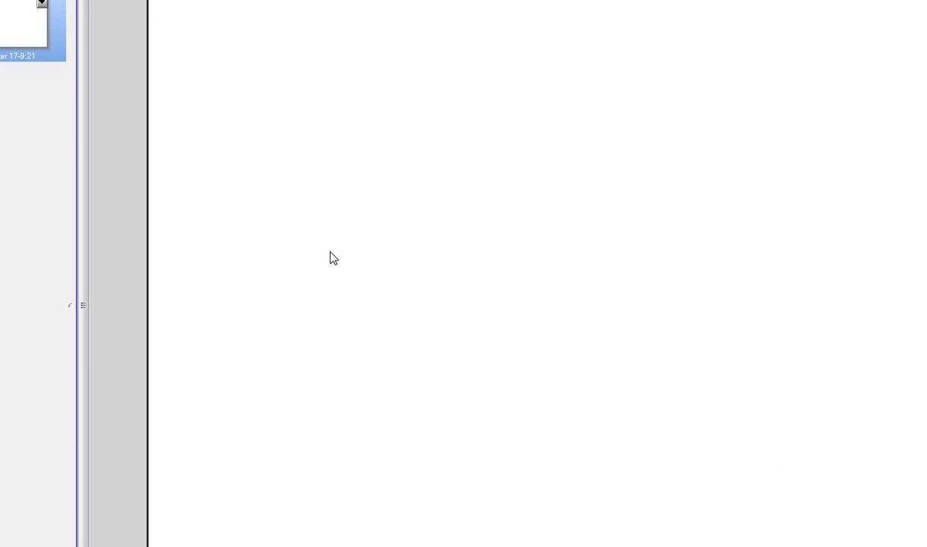
Step: Draw a diode symbol in blue on the blank page, with a lead line on each side
drag(320, 289, 427, 287)
drag(299, 241, 397, 244)
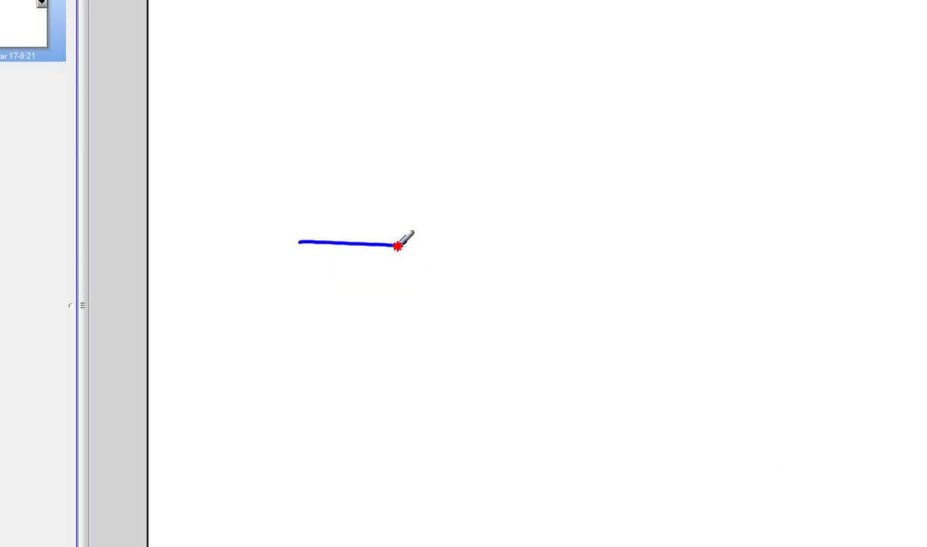
mouse_move(403, 204)
mouse_down()
mouse_move(397, 260)
mouse_move(408, 203)
mouse_move(478, 256)
mouse_up()
drag(391, 278, 481, 258)
mouse_move(489, 223)
mouse_down()
mouse_move(475, 285)
mouse_move(577, 267)
mouse_up()
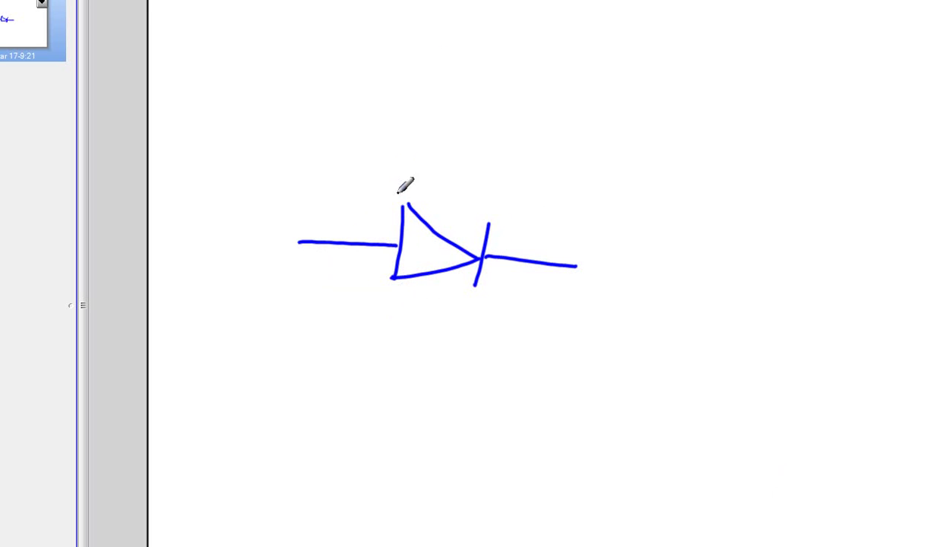
Step: Annotate the diode with a current arrow labelled I above it and two arrows below its leads marking V_D as 0'8V
mouse_move(357, 144)
mouse_down()
mouse_move(554, 194)
mouse_move(546, 199)
mouse_up()
mouse_move(477, 102)
mouse_down()
mouse_move(459, 139)
mouse_move(494, 144)
mouse_move(502, 101)
mouse_up()
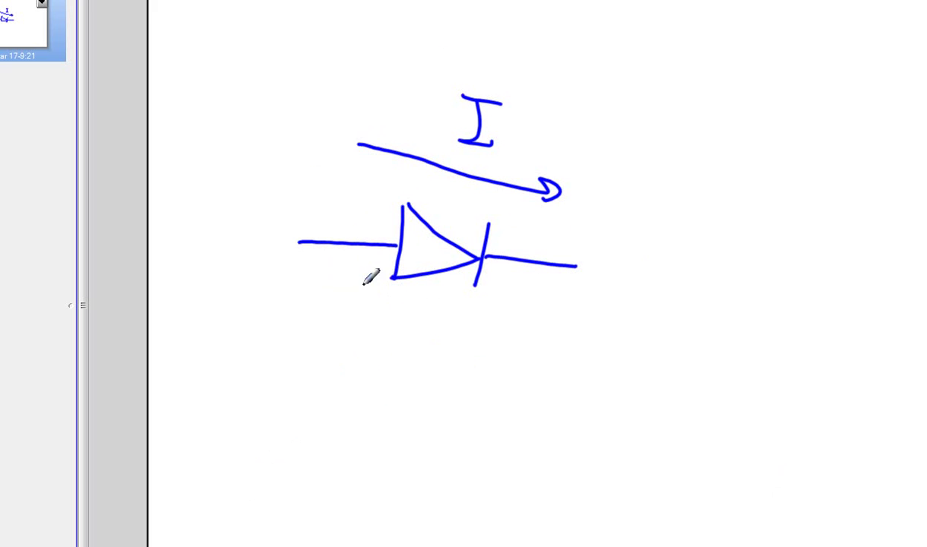
mouse_move(355, 271)
mouse_down()
mouse_move(346, 353)
mouse_move(368, 280)
mouse_up()
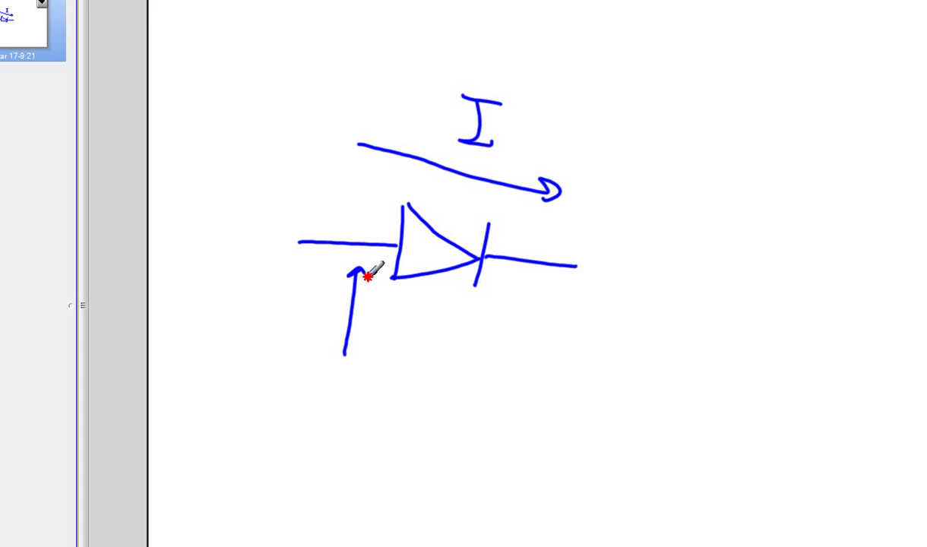
mouse_move(544, 289)
mouse_down()
mouse_move(532, 363)
mouse_move(546, 275)
mouse_move(556, 299)
mouse_up()
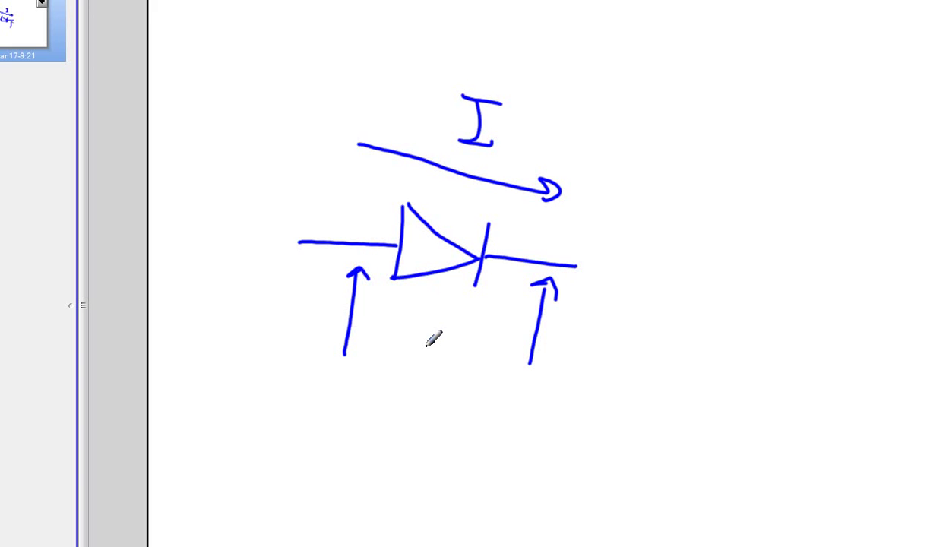
mouse_move(405, 332)
mouse_down()
mouse_move(410, 348)
mouse_move(445, 344)
mouse_move(437, 396)
mouse_move(449, 394)
mouse_move(436, 398)
mouse_up()
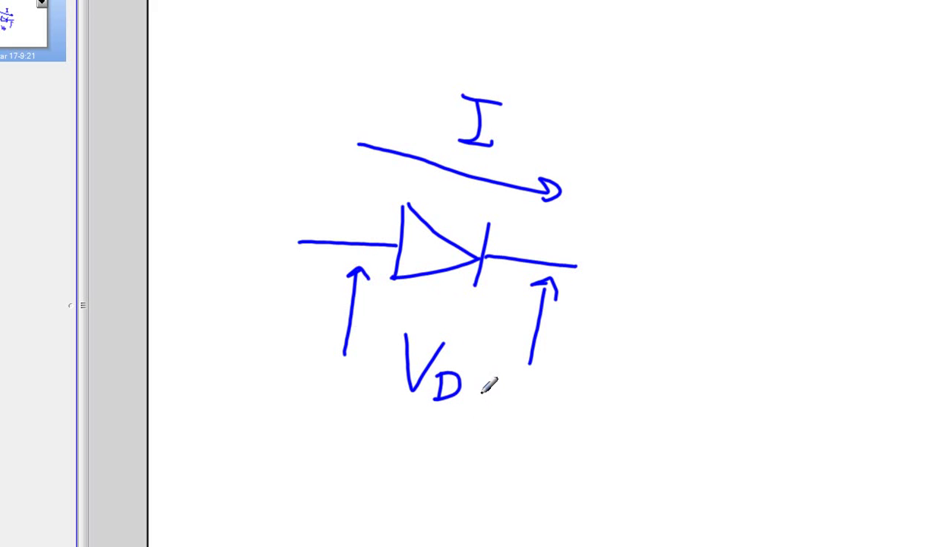
mouse_move(478, 390)
mouse_down()
mouse_move(517, 388)
mouse_move(490, 426)
mouse_up()
mouse_move(548, 393)
mouse_down()
mouse_move(533, 431)
mouse_move(562, 400)
mouse_move(586, 401)
mouse_move(615, 440)
mouse_move(616, 389)
mouse_move(648, 439)
mouse_move(679, 410)
mouse_up()
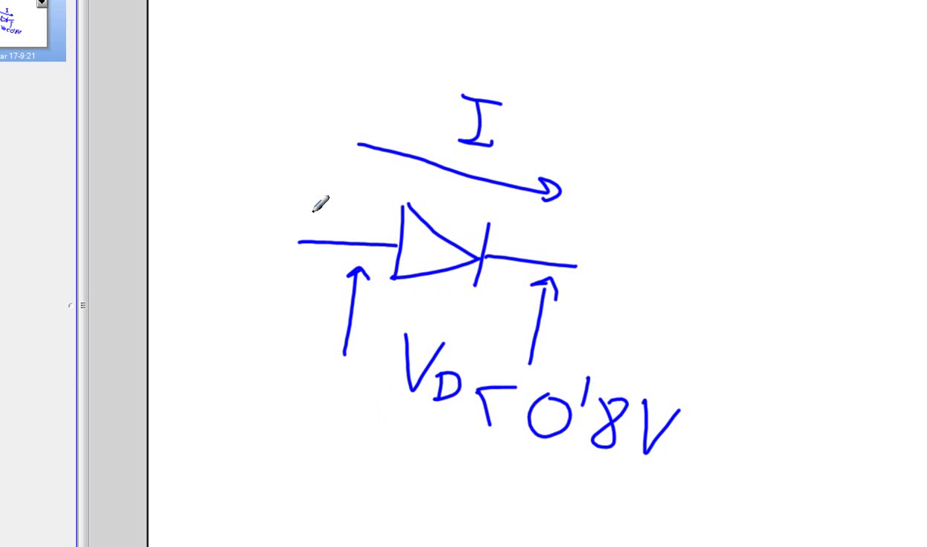
Step: Add a new page and draw a pair of arrowed axes, labelling the vertical one I and the horizontal one V_D
key(ctrl+m)
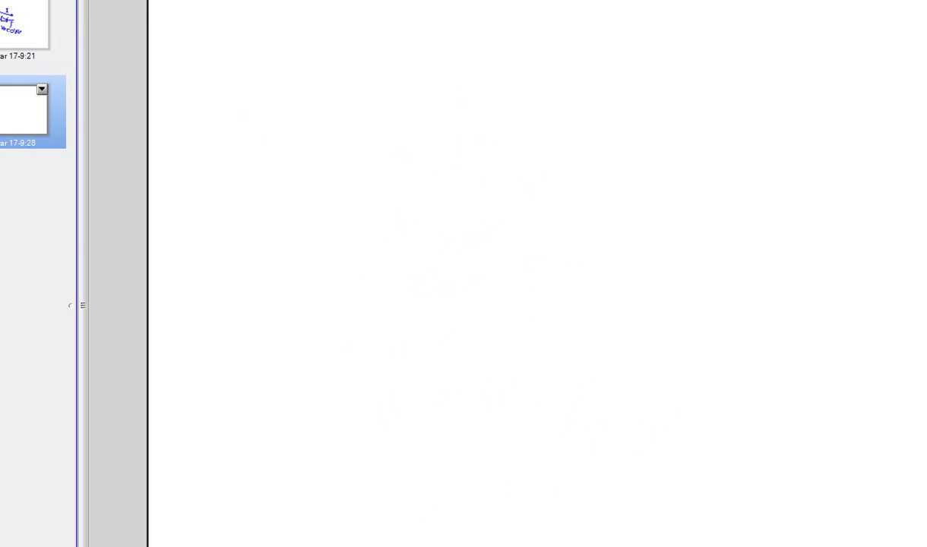
drag(473, 97, 453, 346)
drag(338, 240, 707, 268)
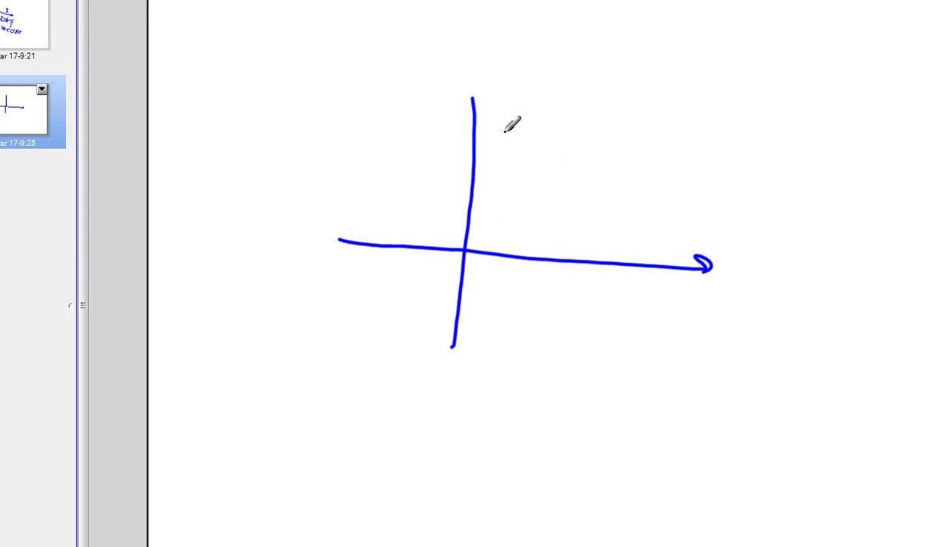
mouse_move(472, 94)
mouse_down()
mouse_move(456, 118)
mouse_move(489, 108)
mouse_up()
mouse_move(417, 57)
mouse_down()
mouse_move(423, 90)
mouse_move(411, 102)
mouse_up()
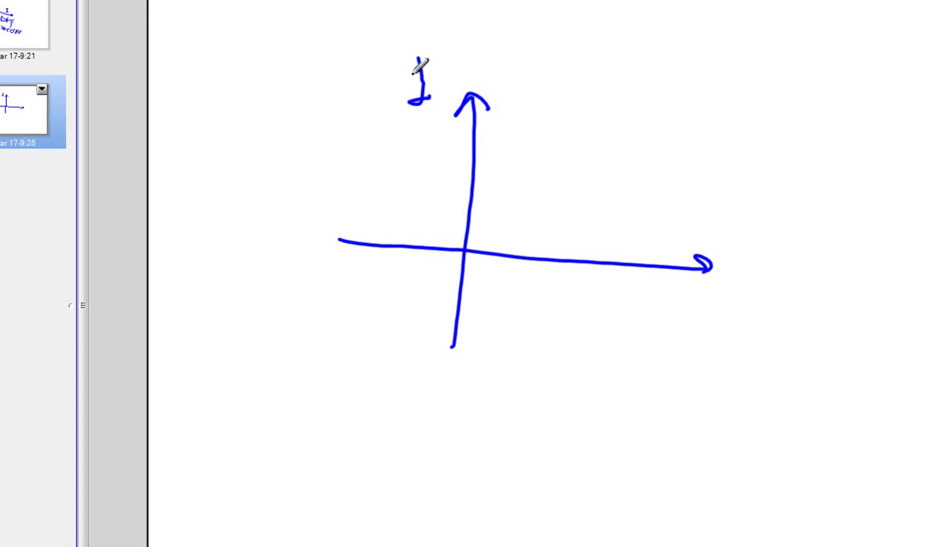
drag(402, 58, 432, 54)
mouse_move(736, 277)
mouse_down()
mouse_move(771, 284)
mouse_move(758, 335)
mouse_up()
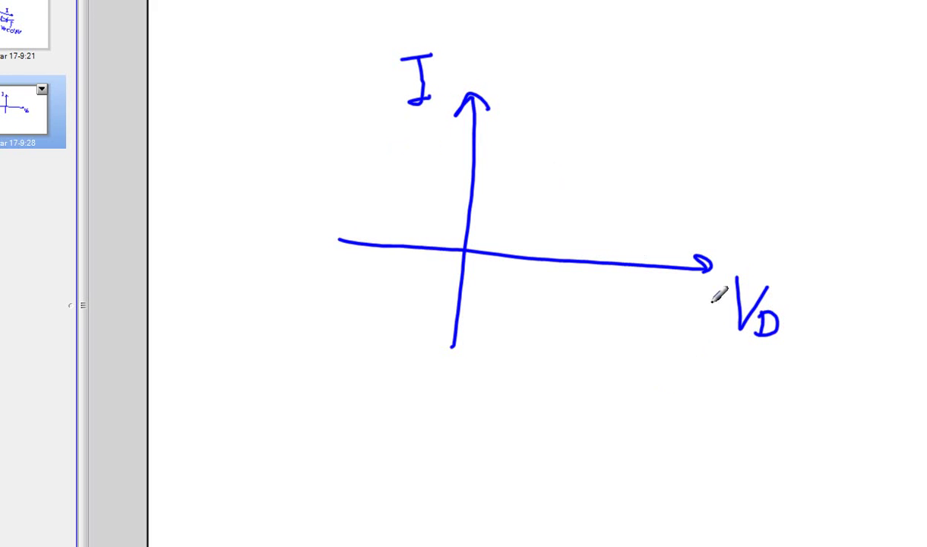
Step: Plot the diode's characteristic curve on the axes and mark 0'8 on the V_D axis with a dotted line down from the curve
mouse_move(340, 240)
mouse_down()
mouse_move(458, 250)
mouse_move(521, 219)
mouse_move(590, 131)
mouse_move(612, 48)
mouse_up()
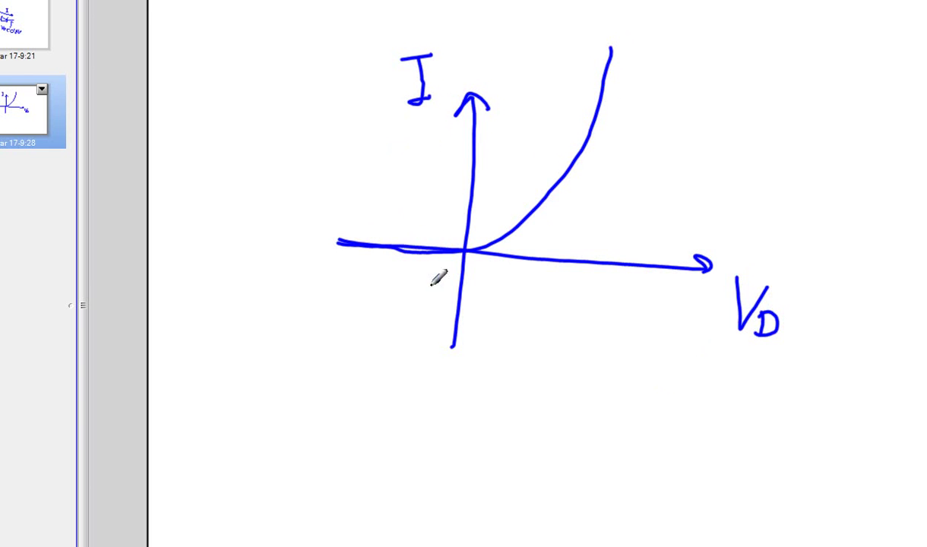
click(606, 93)
click(606, 112)
click(602, 141)
click(592, 169)
click(589, 185)
click(586, 209)
mouse_move(583, 246)
mouse_down()
mouse_move(581, 296)
mouse_move(577, 285)
mouse_move(607, 283)
mouse_up()
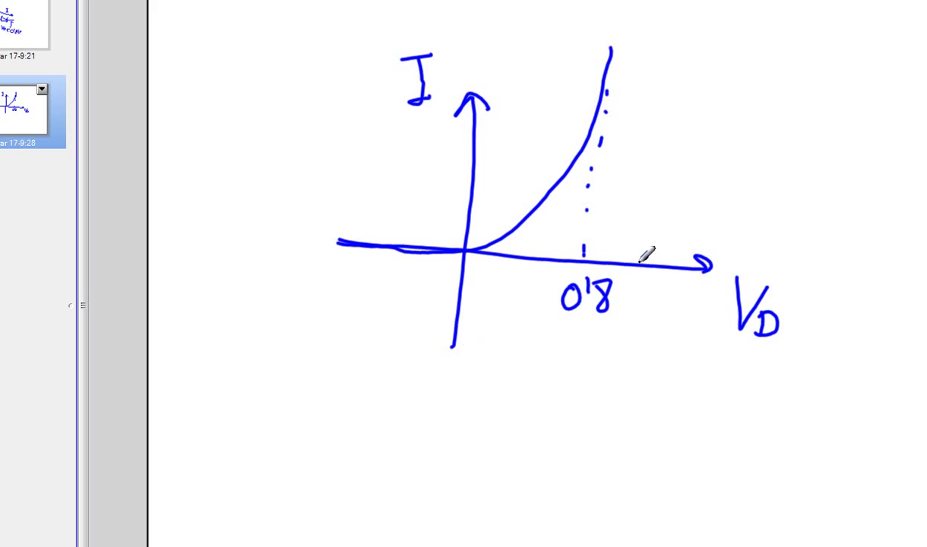
drag(664, 260, 662, 278)
mouse_move(671, 164)
mouse_down()
mouse_move(684, 74)
mouse_move(704, 97)
mouse_up()
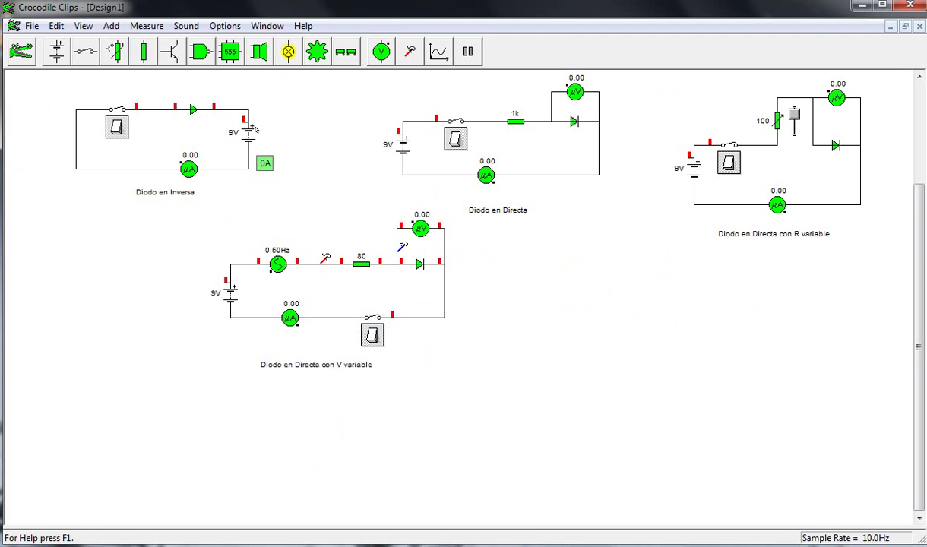
Step: In Crocodile Clips, inspect the diode, ammeter and battery of the Diodo en Inversa circuit, finishing with its switch open
mouse_move(212, 111)
mouse_move(190, 174)
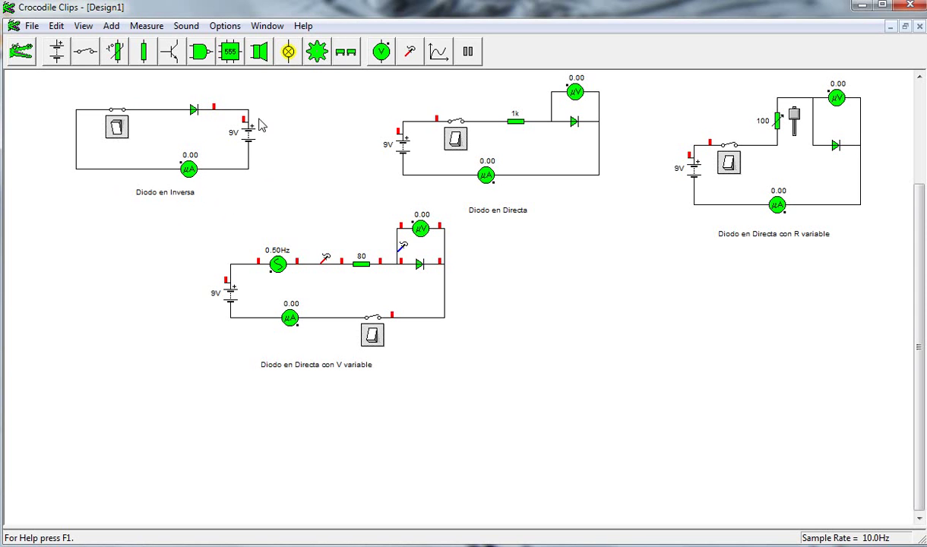
mouse_move(246, 138)
click(117, 128)
Step: Nudge the Diodo en Directa caption closer to its circuit, then close the switch, check the diode's voltage and current, and reopen it
drag(512, 218, 518, 205)
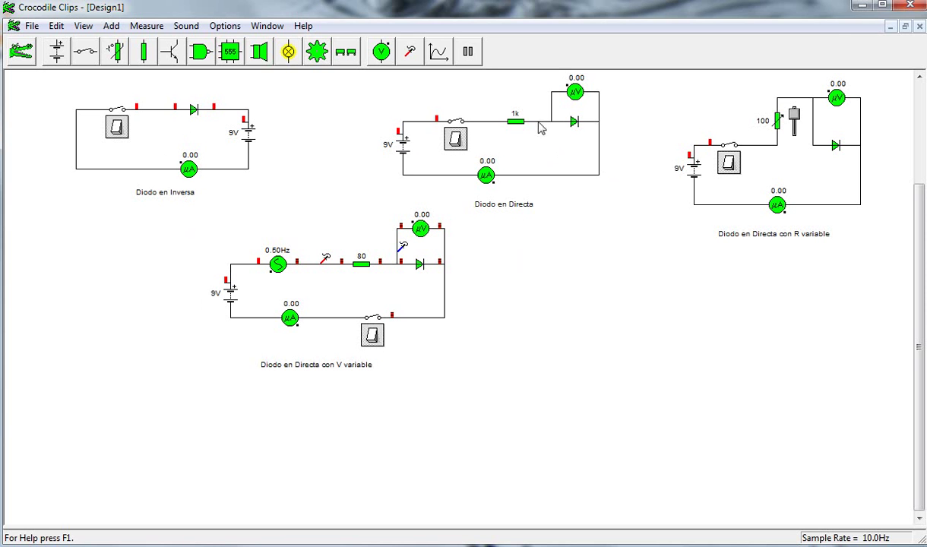
mouse_move(542, 120)
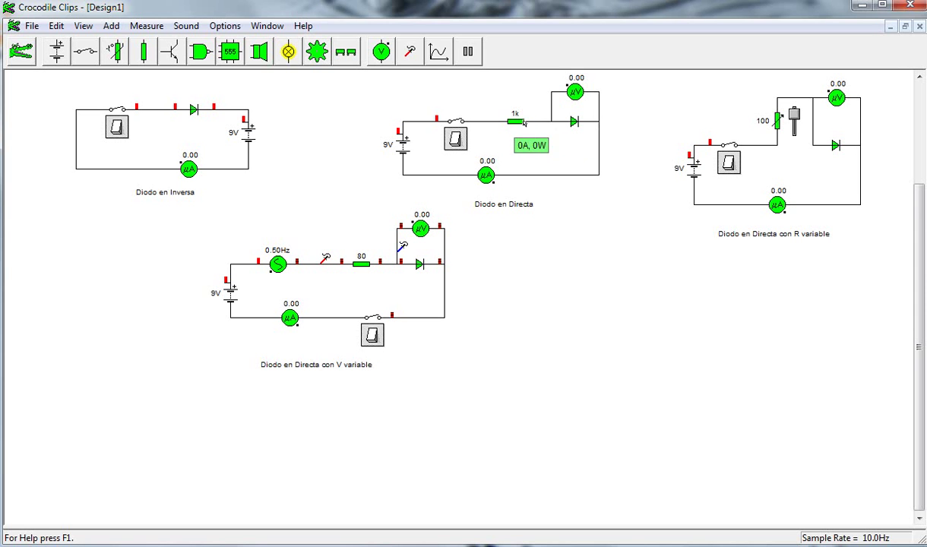
click(454, 142)
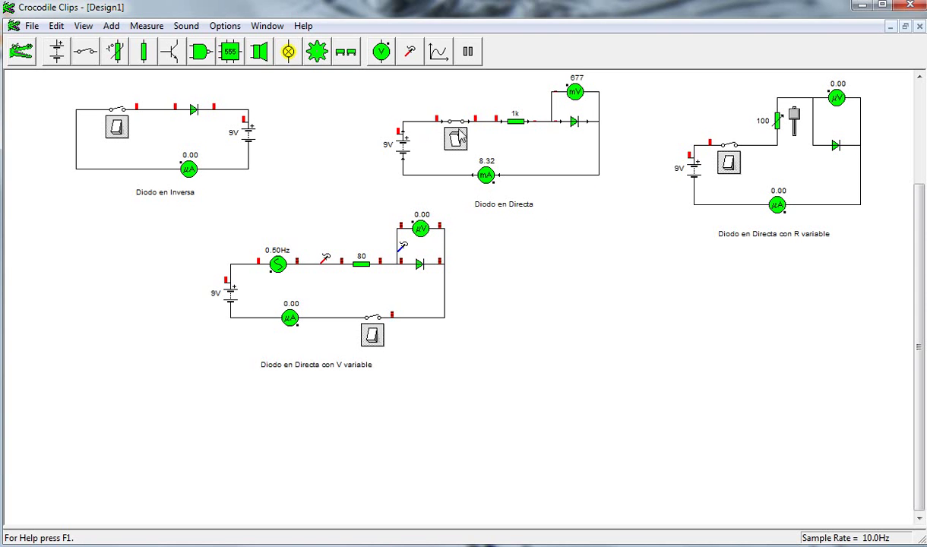
mouse_move(553, 127)
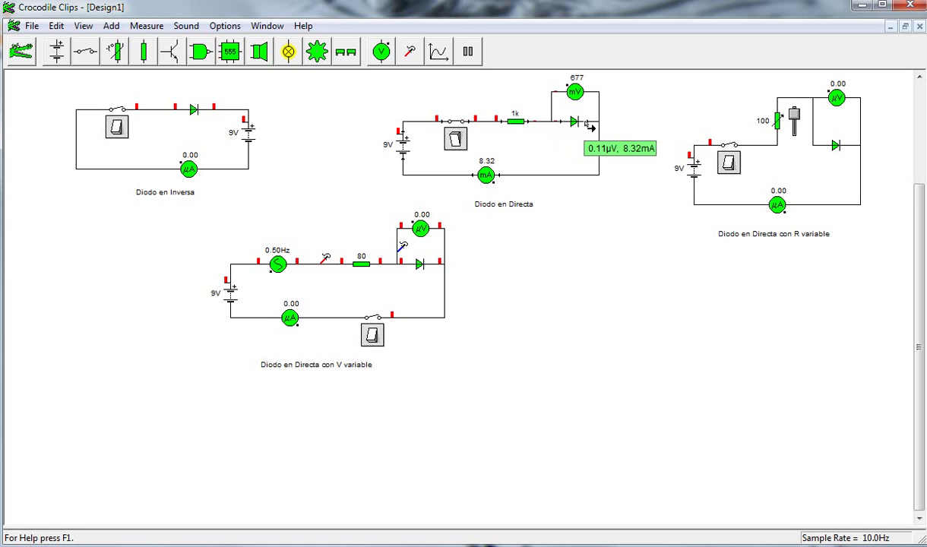
mouse_move(589, 127)
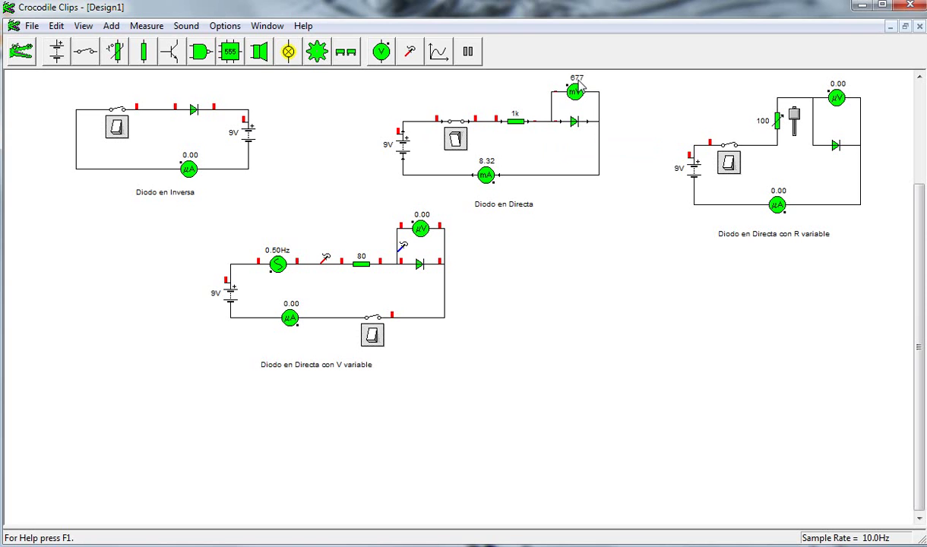
click(455, 139)
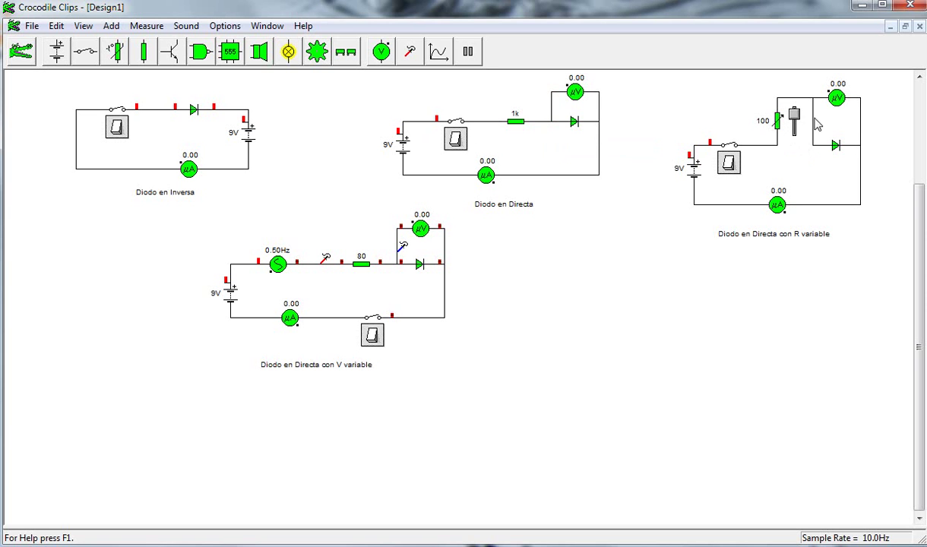
Step: Close the switches of the Diodo en Directa con R variable and Diodo en Directa circuits and compare their meter readings
click(730, 166)
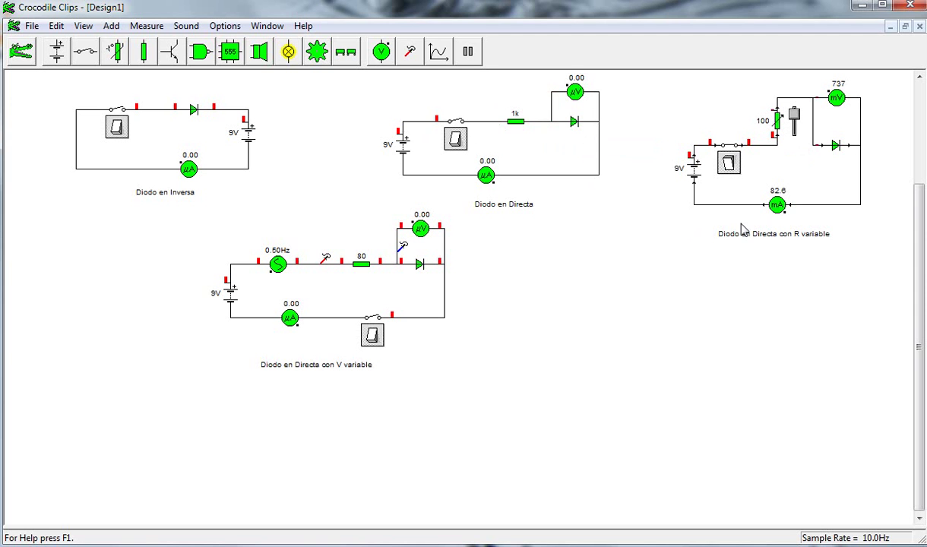
click(454, 140)
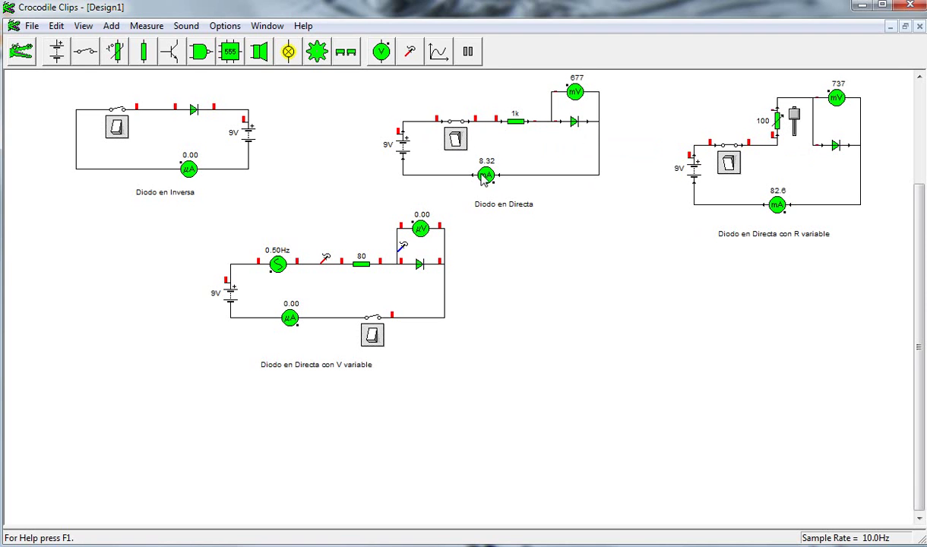
mouse_move(489, 174)
mouse_move(775, 136)
Step: Gradually lower the variable resistor in the Diodo en Directa con R variable circuit down to 0
drag(796, 123, 798, 129)
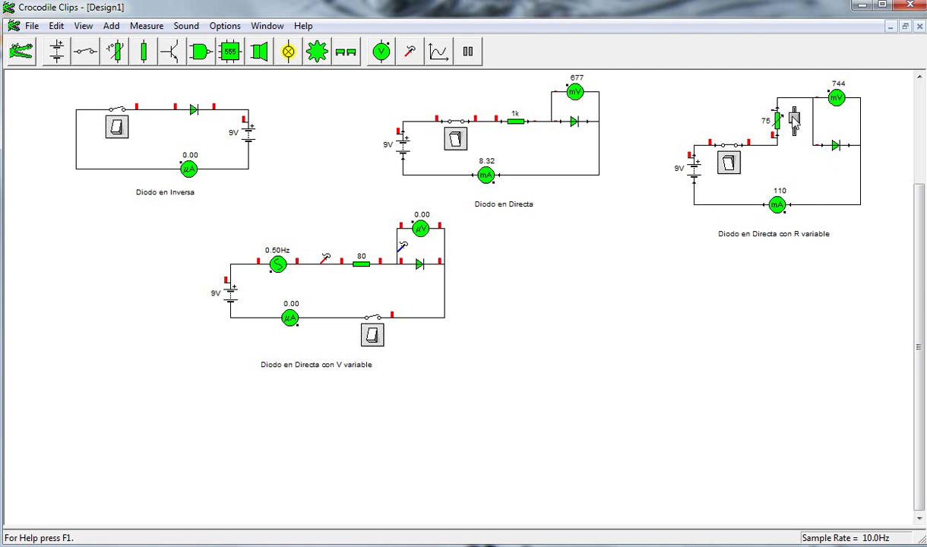
mouse_move(795, 120)
mouse_down()
mouse_move(792, 99)
mouse_move(795, 134)
mouse_up()
drag(798, 125, 791, 139)
mouse_move(775, 134)
drag(794, 120, 799, 131)
drag(795, 127, 796, 145)
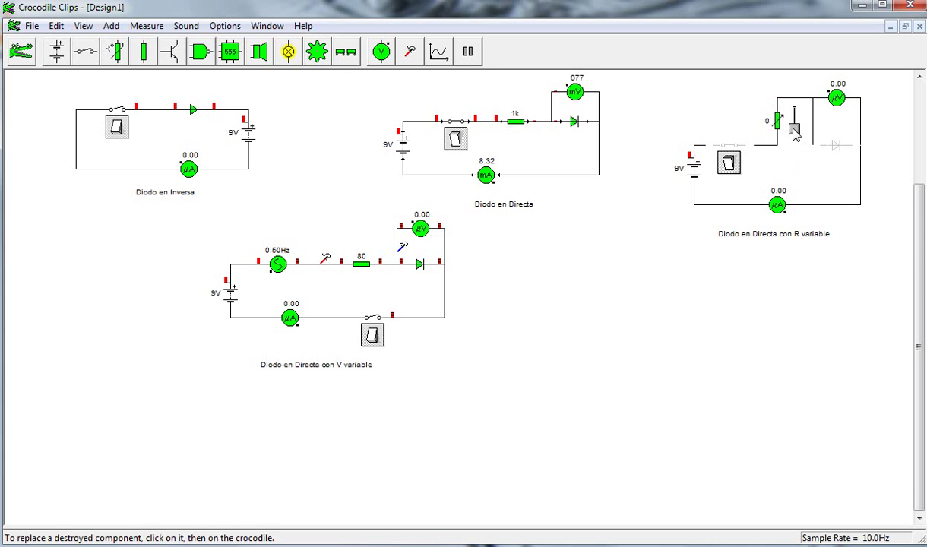
Step: Raise the variable resistor to 70 and replace the destroyed switch and diode in the R variable circuit
drag(793, 131, 794, 122)
click(29, 53)
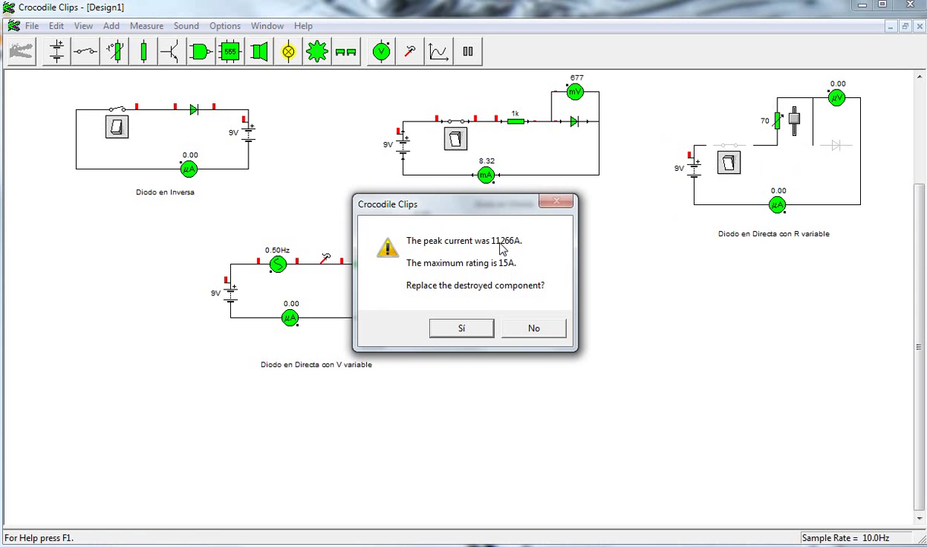
click(456, 326)
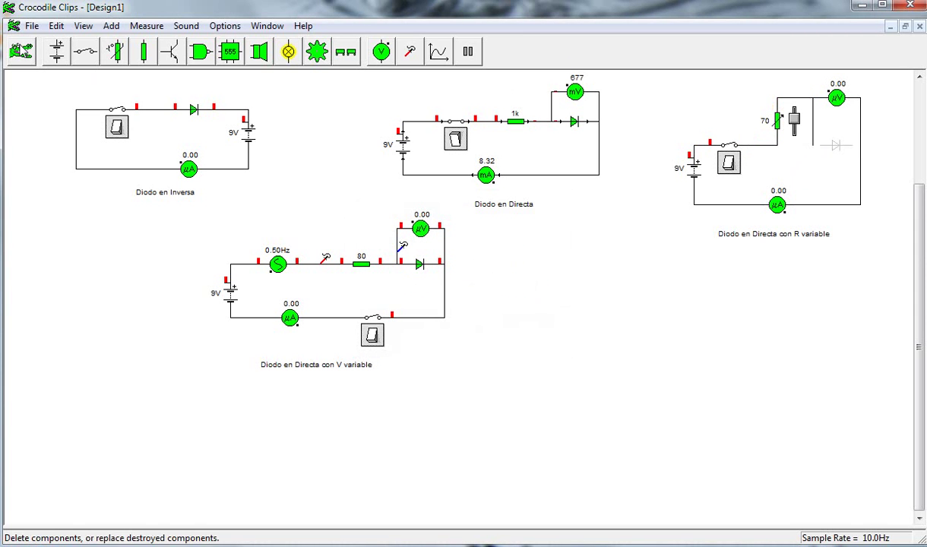
click(21, 51)
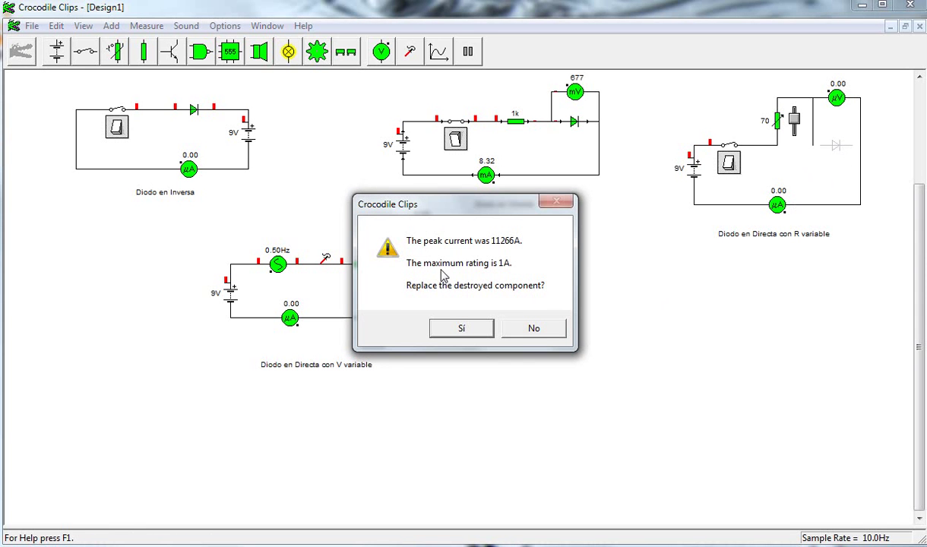
click(462, 328)
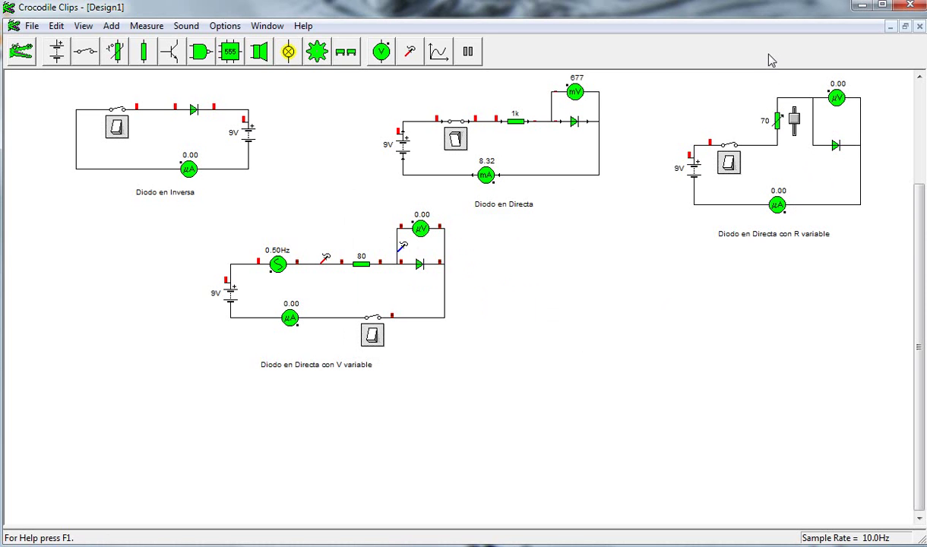
Step: Set the variable resistor in the R variable circuit to 80 and open the Diodo en Directa circuit's switch
drag(795, 120, 795, 128)
drag(795, 128, 795, 112)
mouse_move(323, 266)
drag(800, 118, 795, 127)
click(454, 139)
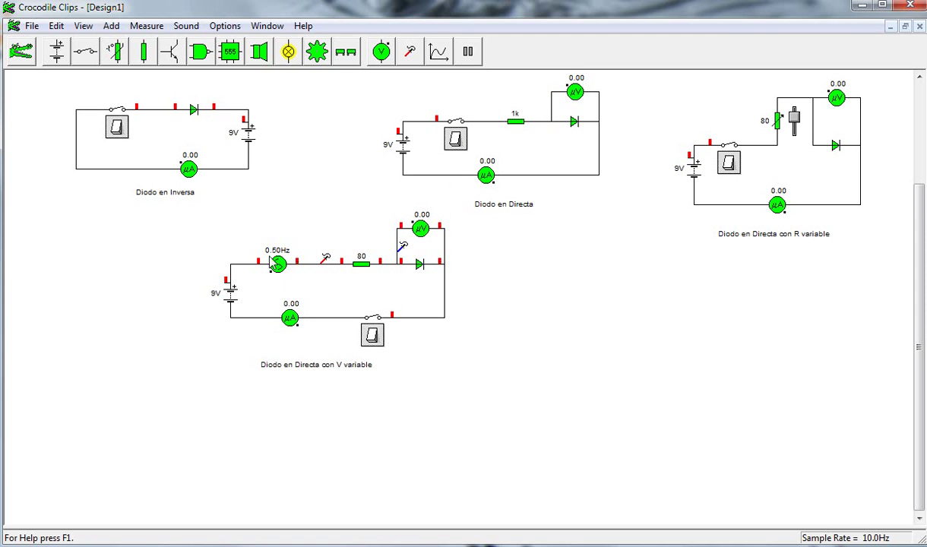
Step: Check the 0.50 Hz source's settings, reveal the current and voltage graphs, and close the Diodo en Directa con V variable circuit's switch
click(278, 262)
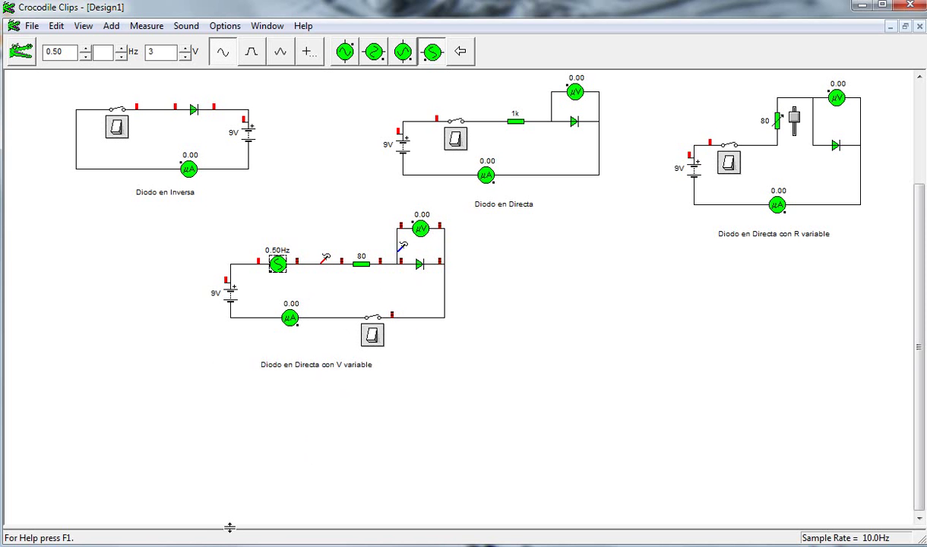
drag(228, 525, 256, 381)
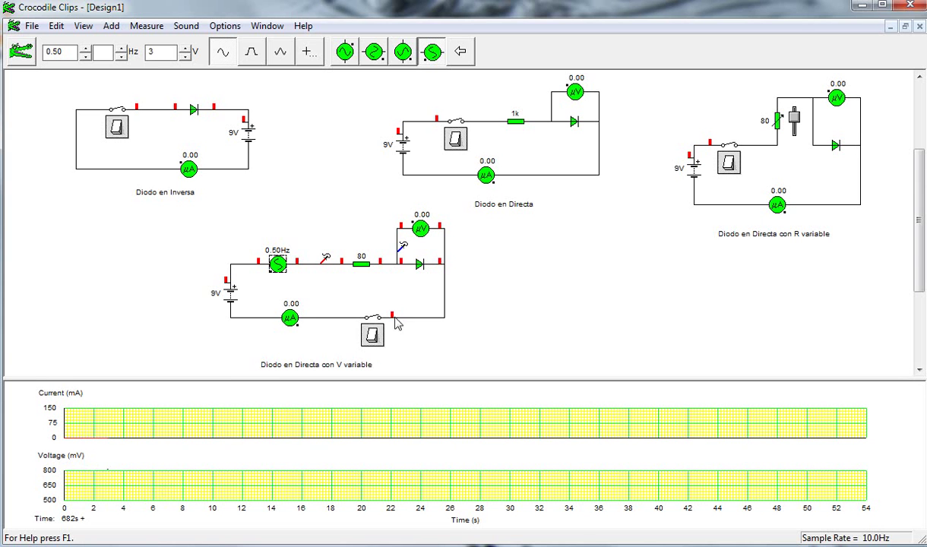
click(372, 334)
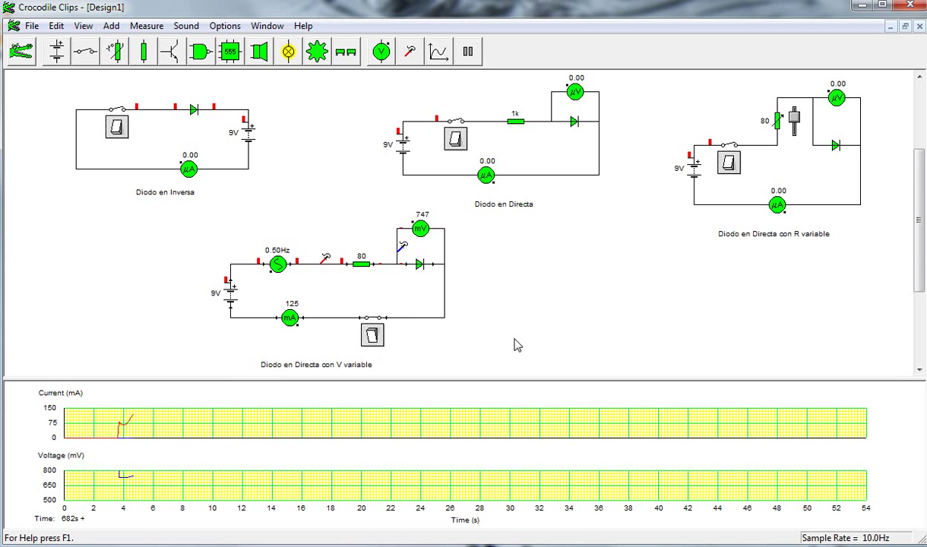